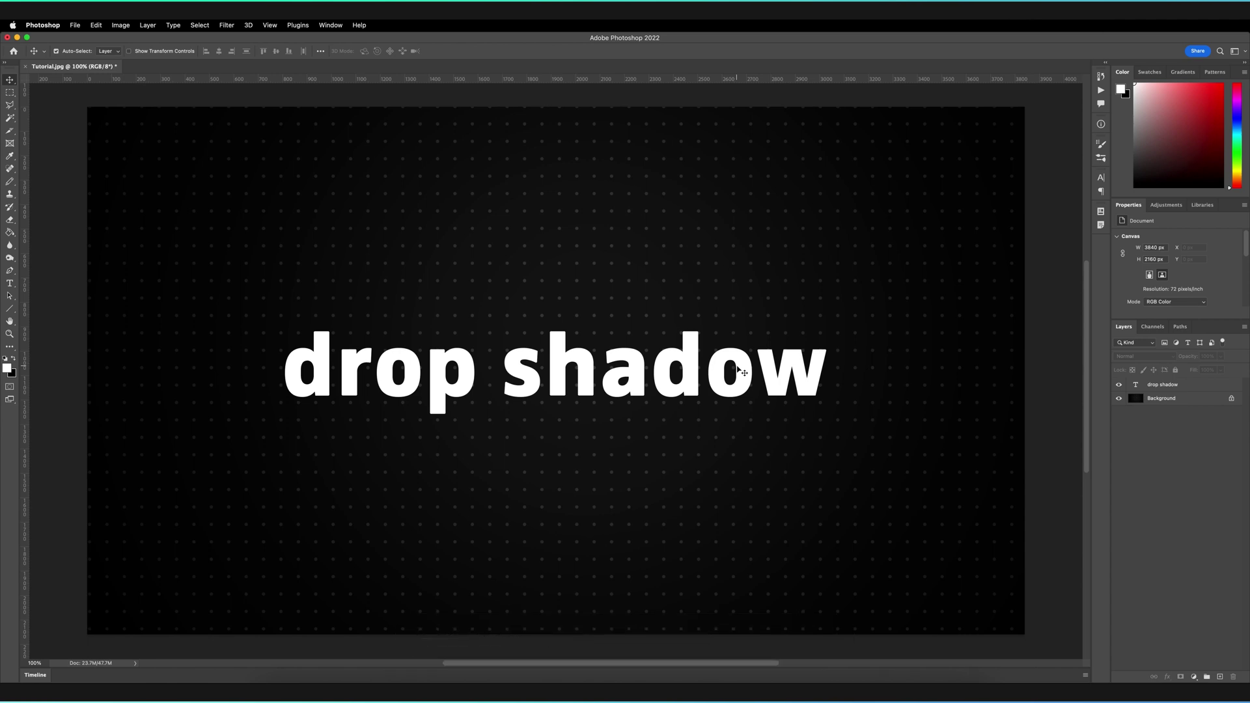
Step: Select the 'drop shadow' text layer and browse the Layer > Layer Style options
left_click(526, 372)
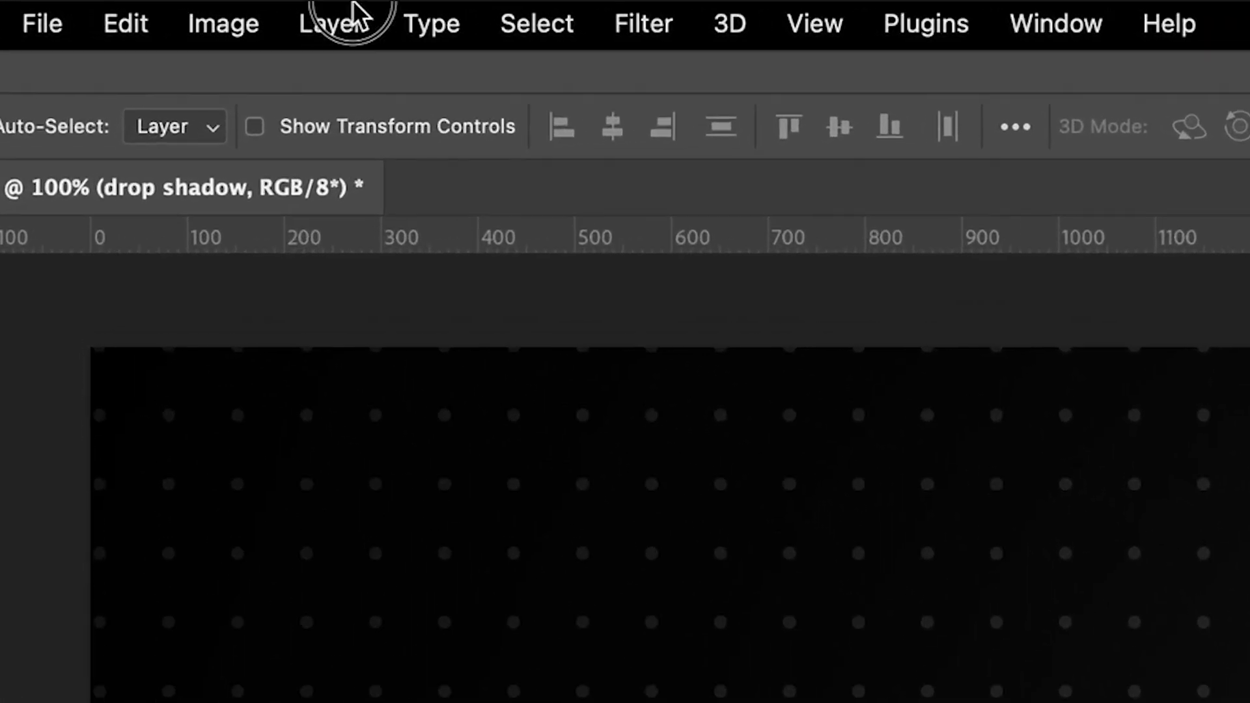
left_click(352, 15)
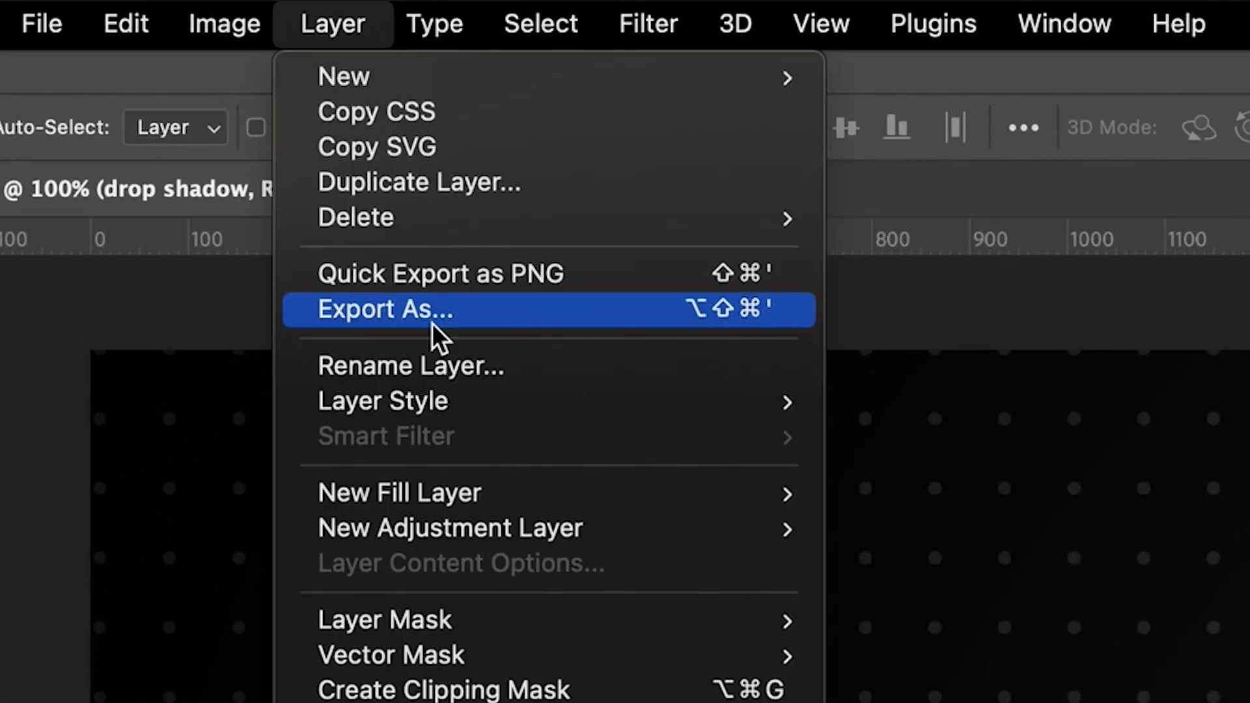
mouse_move(463, 403)
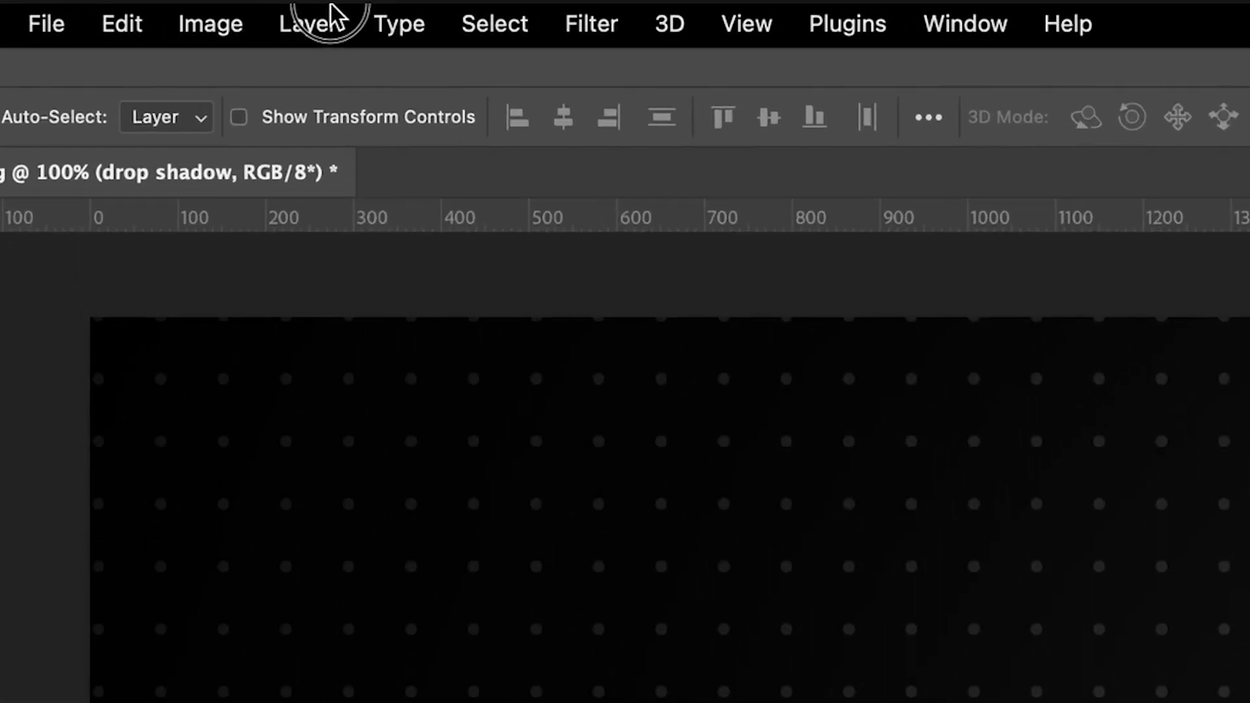
left_click(148, 25)
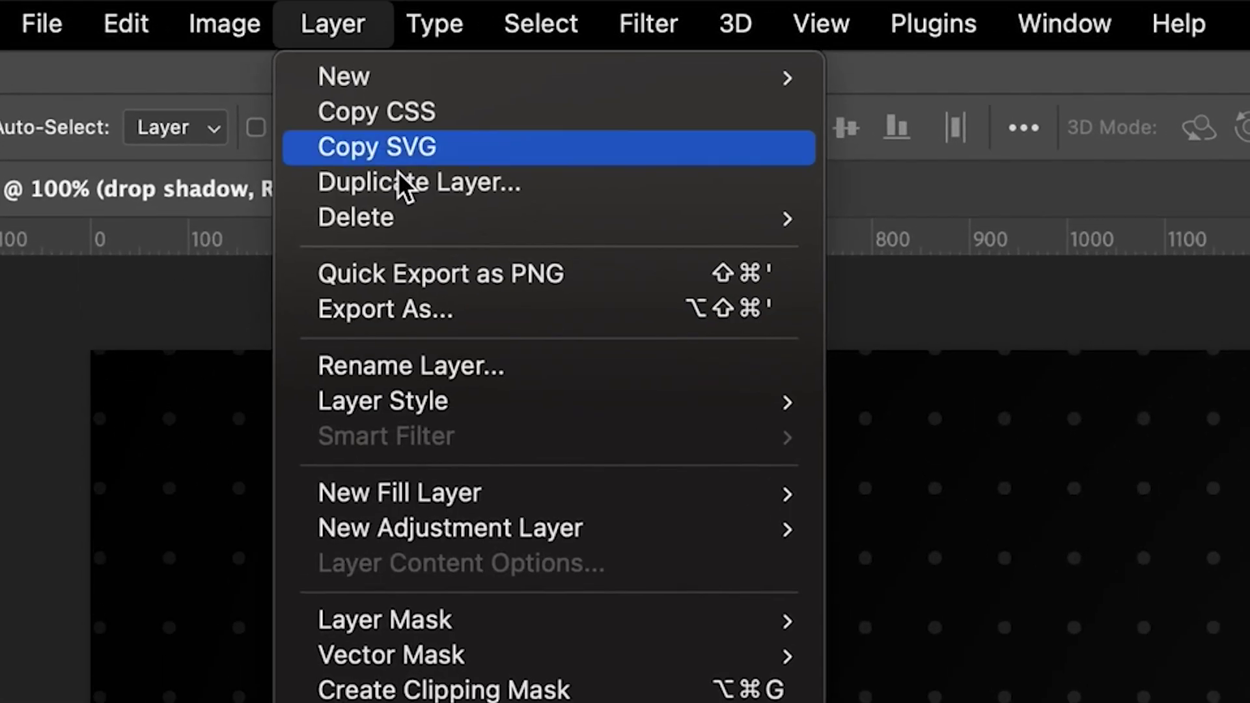
mouse_move(495, 405)
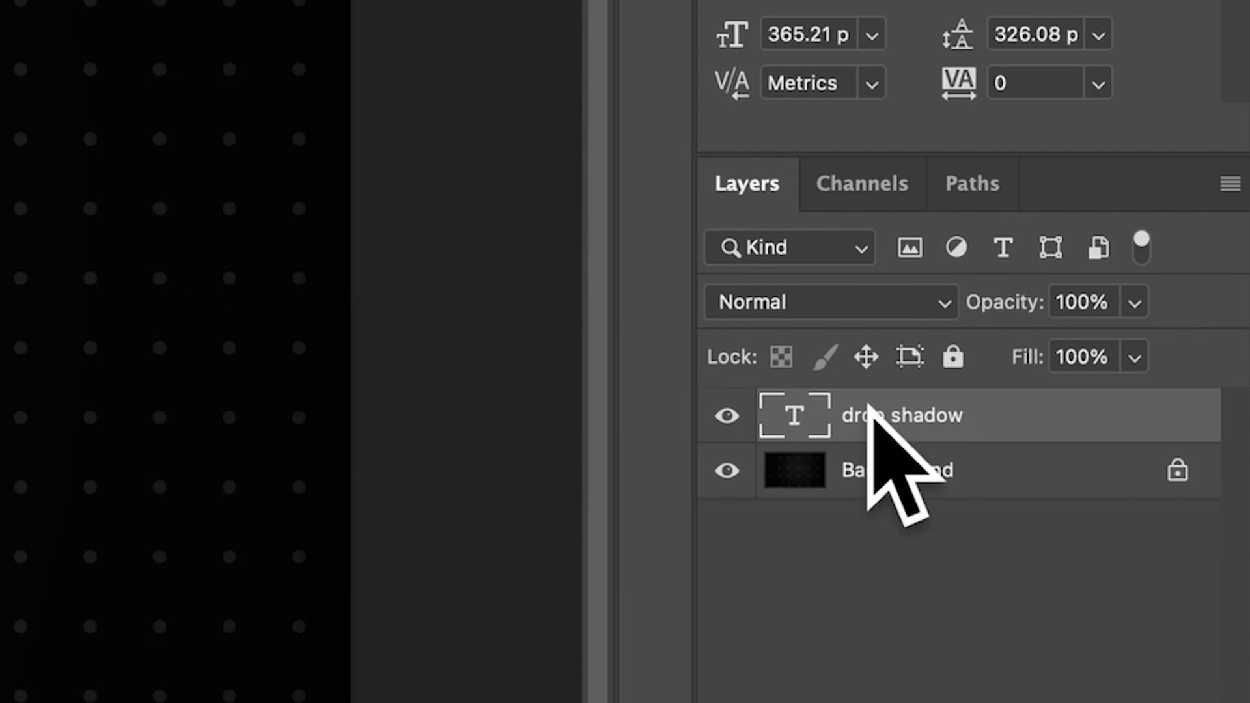
Step: Enable a Drop Shadow on the text layer and show its settings: blue, 8 px distance, 100% spread
double_click(1092, 428)
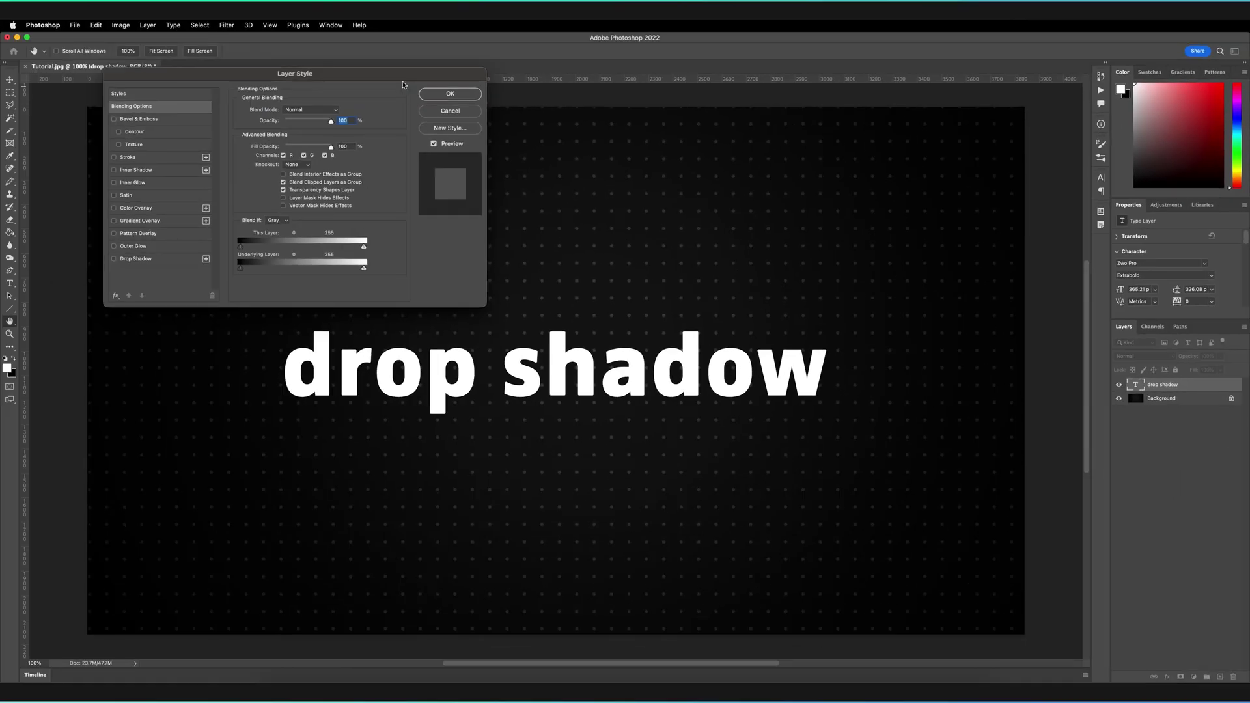
left_click_drag(379, 77, 927, 252)
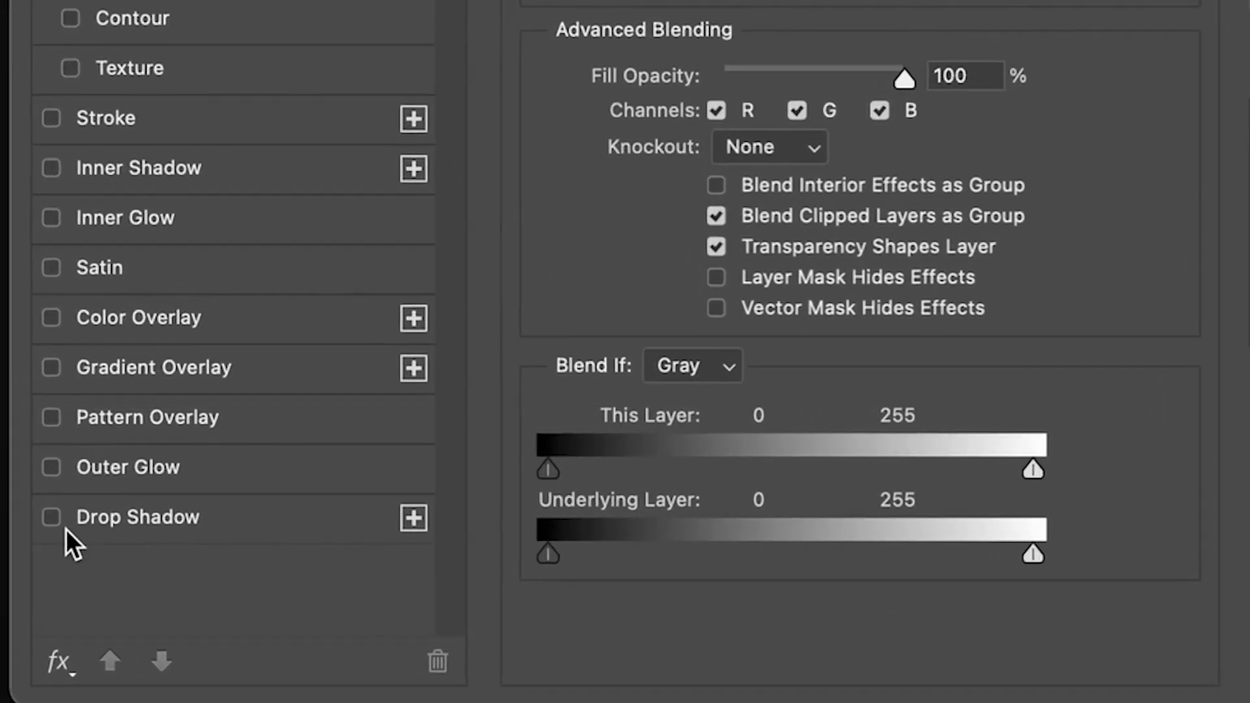
left_click(36, 519)
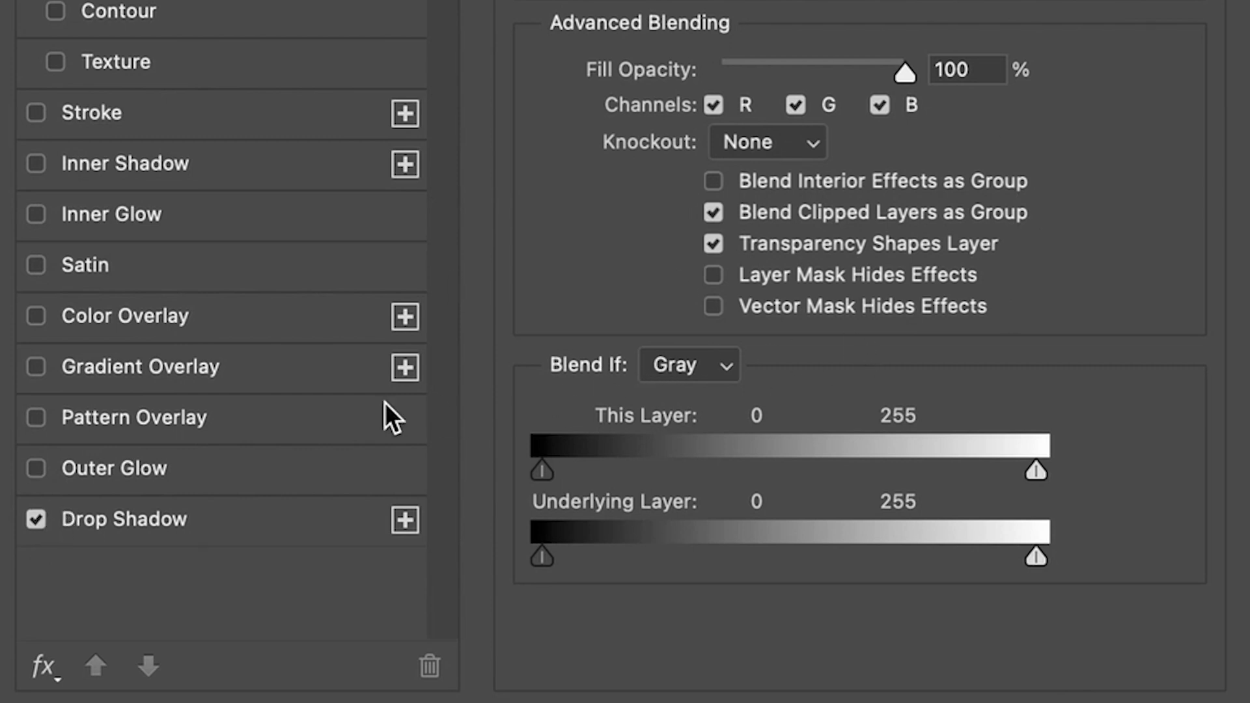
left_click(112, 522)
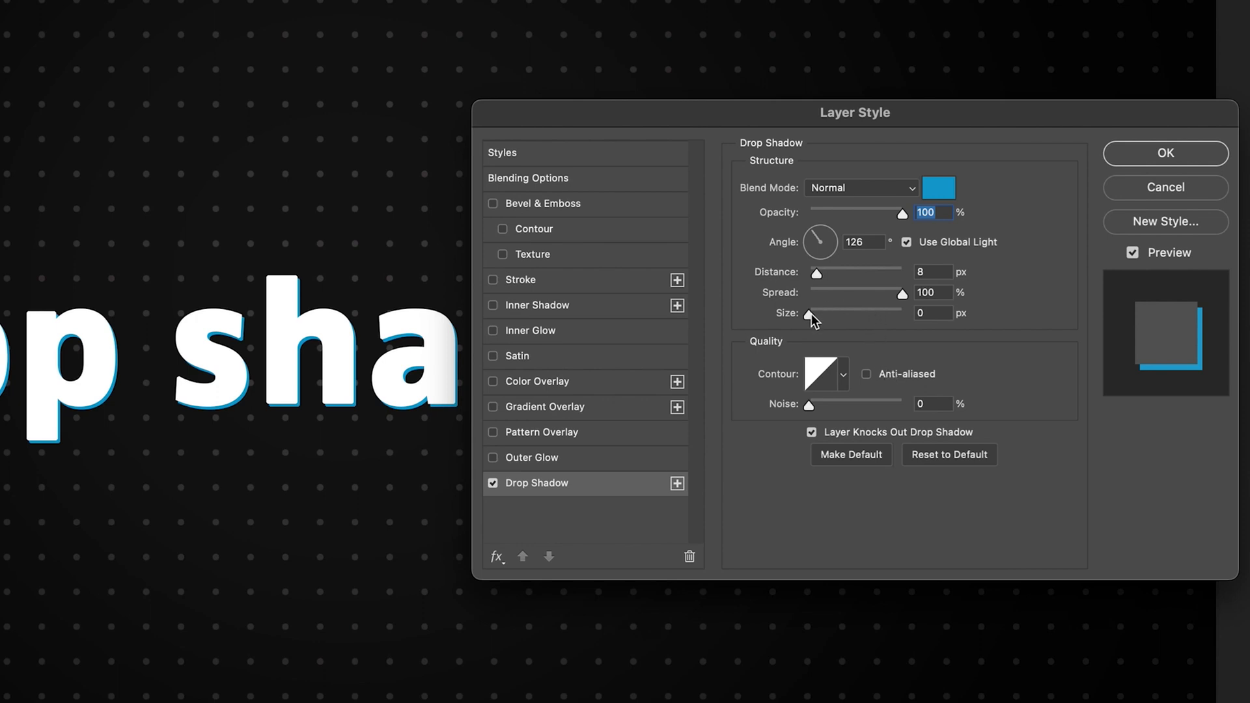
Step: Set the drop shadow size to 6 px and begin choosing a new shadow colour
left_click_drag(810, 314, 815, 318)
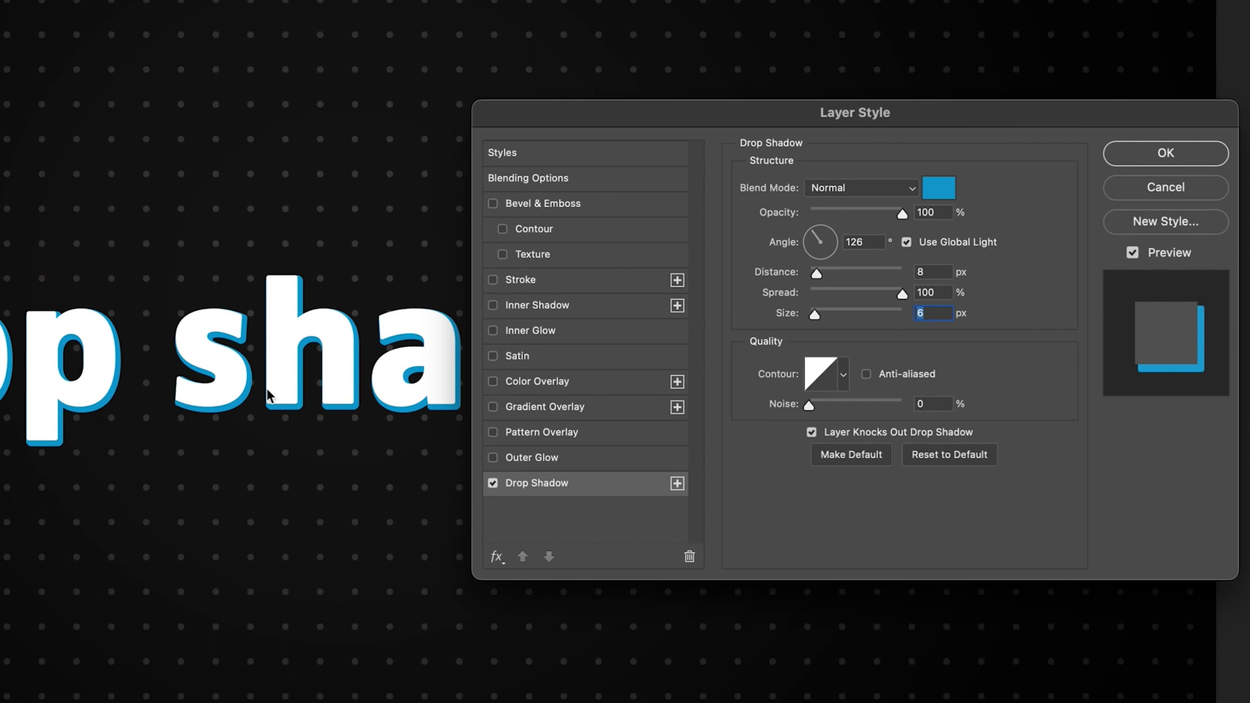
left_click(938, 187)
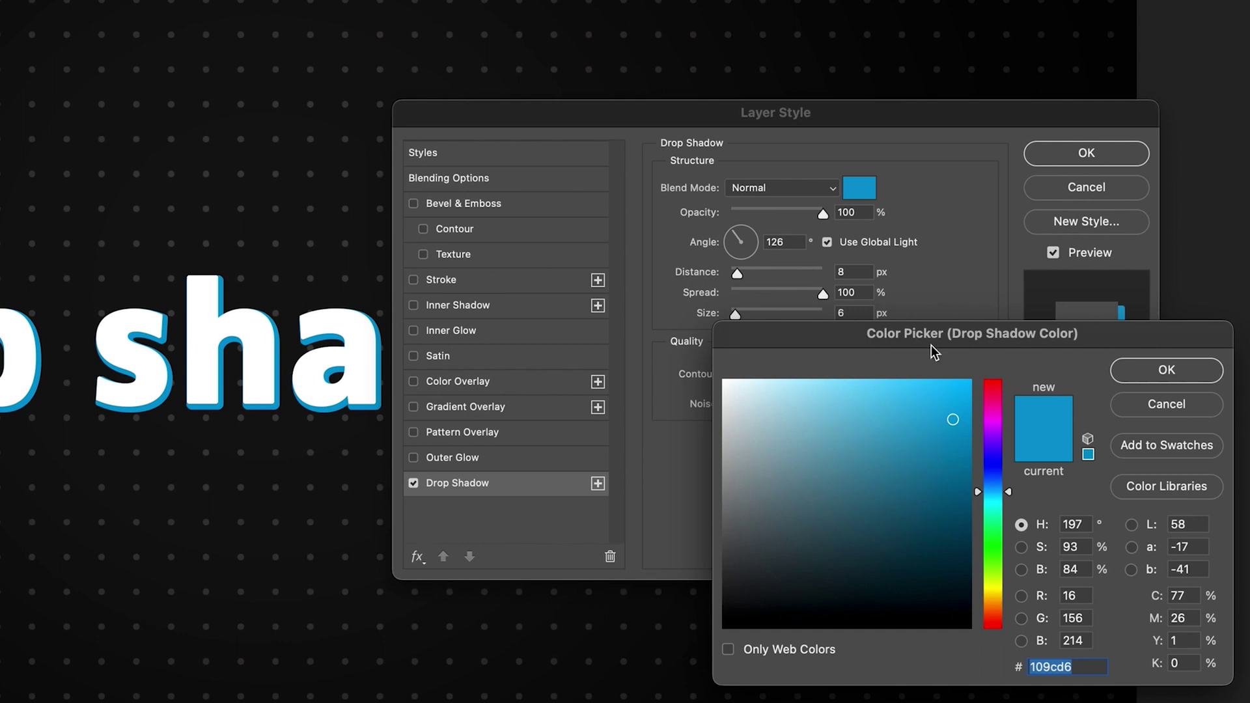
left_click(677, 641)
left_click_drag(677, 641, 670, 639)
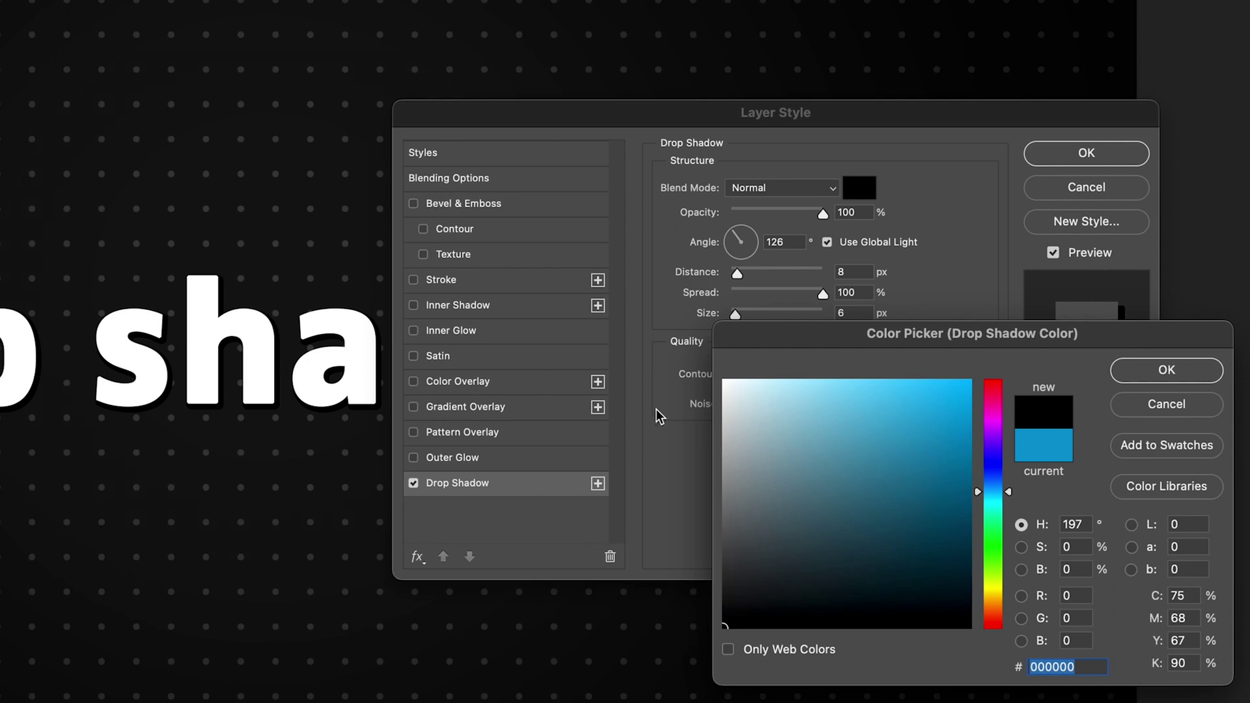
Step: Make the shadow colour the brighter blue 3c79e8 and confirm it
left_click(992, 511)
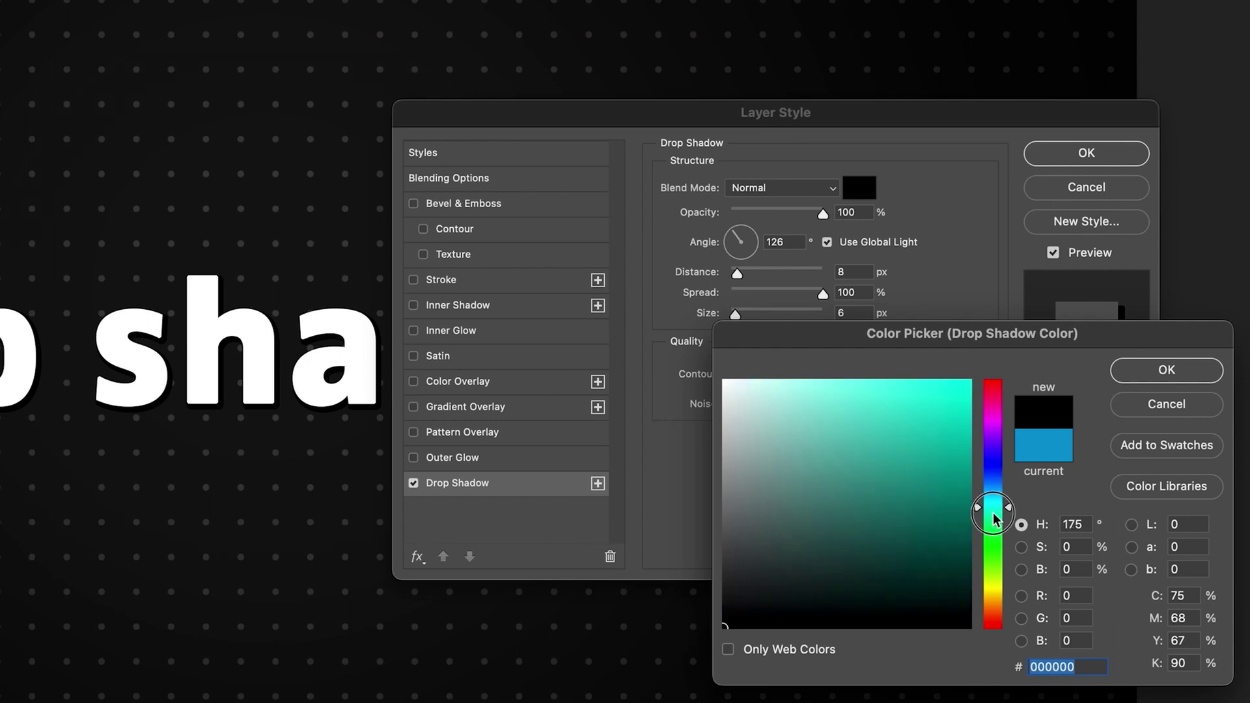
left_click_drag(993, 519, 992, 527)
mouse_move(901, 550)
left_mouse_down()
mouse_move(972, 380)
mouse_move(907, 412)
left_mouse_up()
left_click(992, 459)
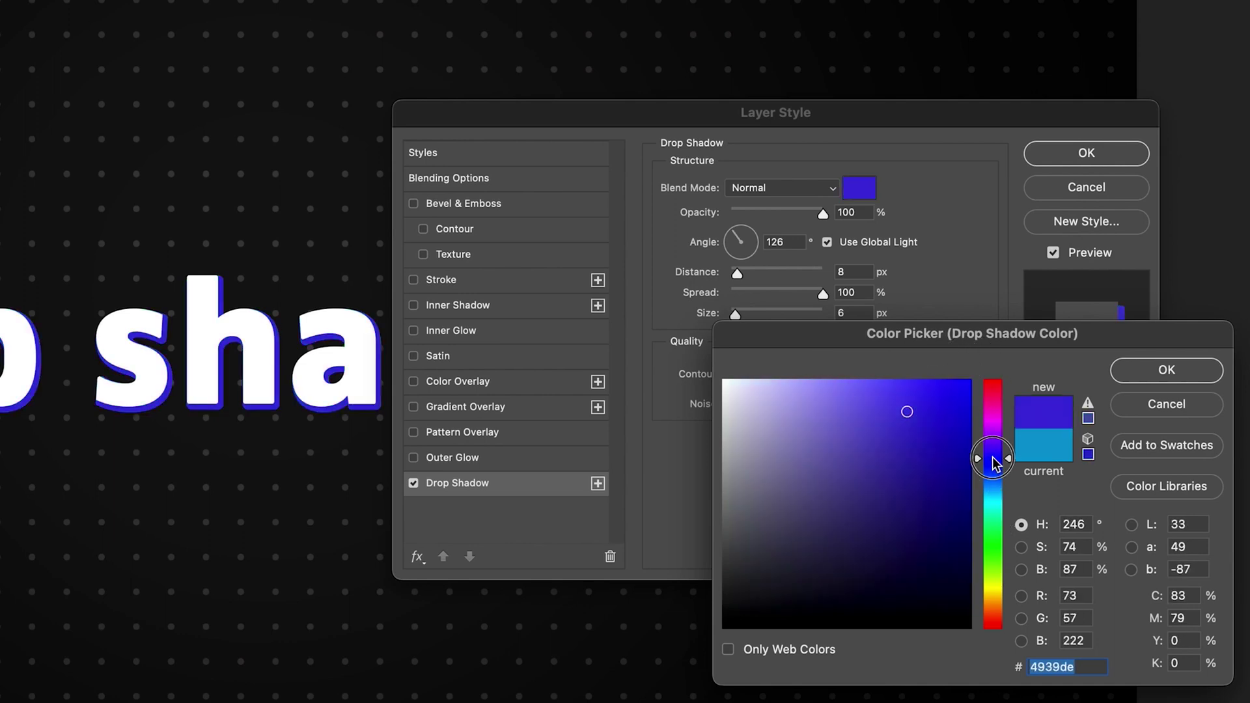
mouse_move(994, 463)
left_mouse_down()
mouse_move(992, 488)
mouse_move(992, 477)
left_mouse_up()
left_click(907, 401)
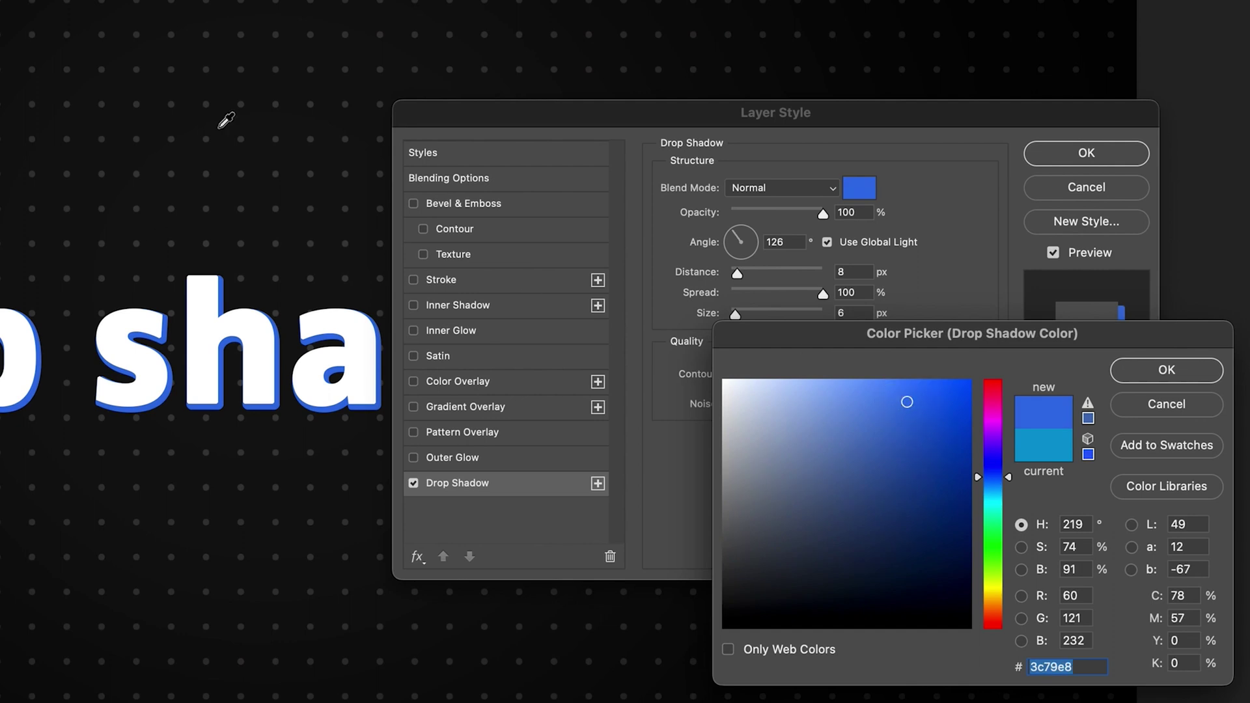
left_click(1166, 371)
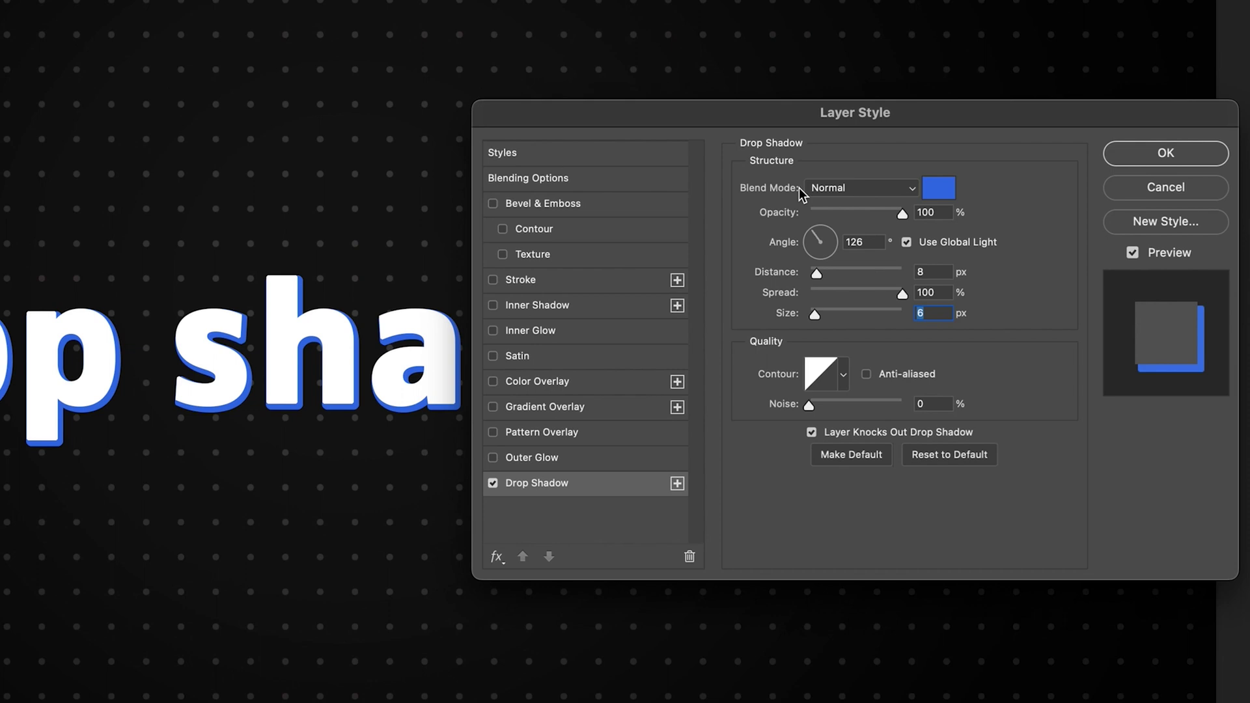
Step: Keep the shadow blend mode at Normal and drag its opacity down to 0%
left_click(870, 190)
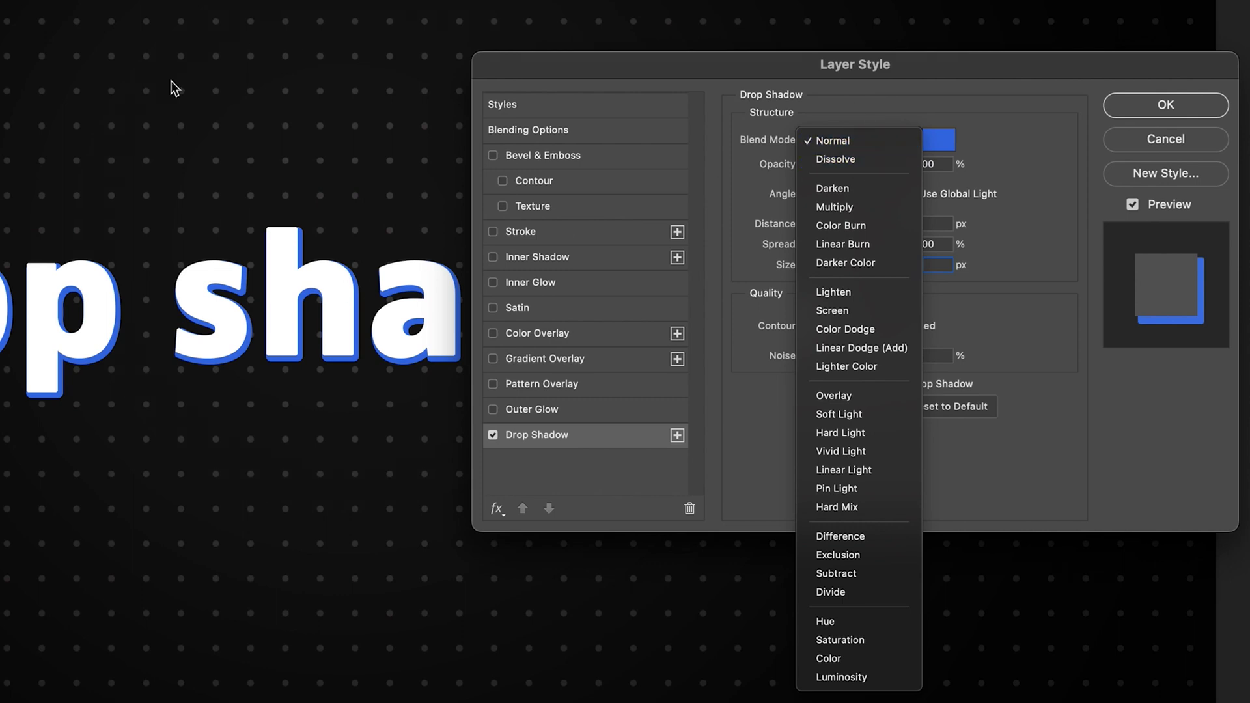
left_click(988, 163)
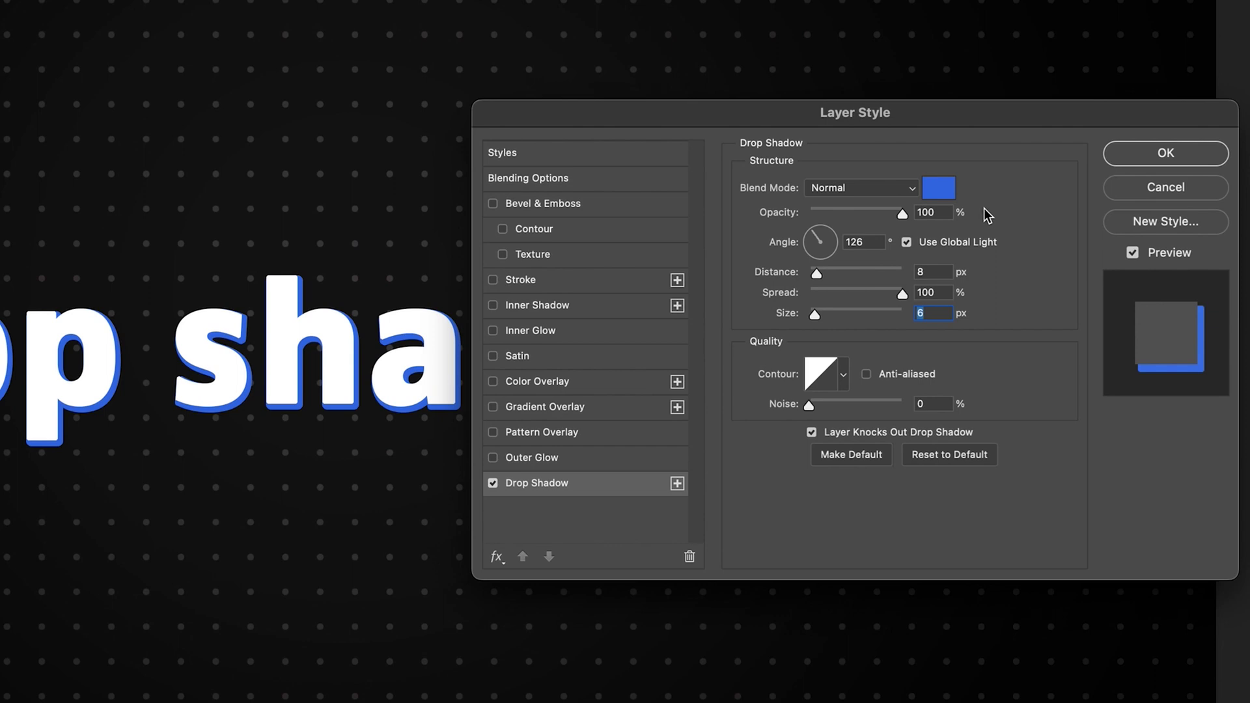
left_click(905, 200)
mouse_move(904, 213)
left_mouse_down()
mouse_move(813, 216)
mouse_move(908, 216)
left_mouse_up()
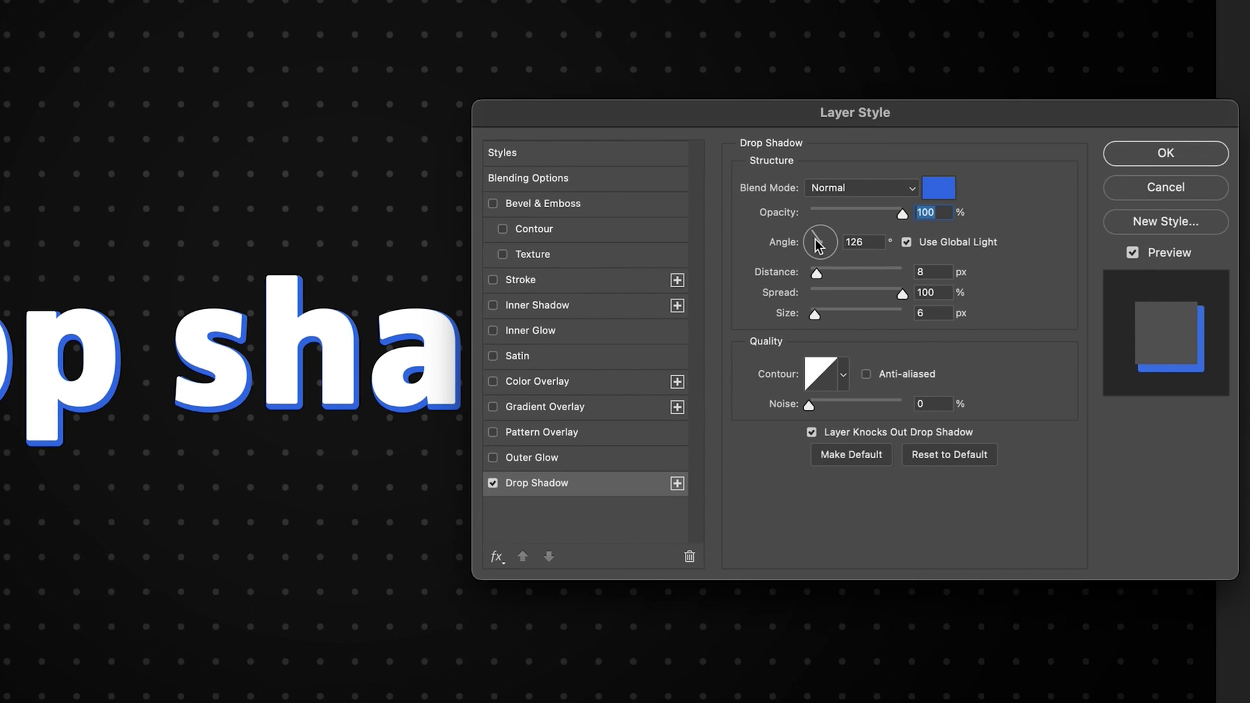
Step: Turn the shadow angle dial to 142° so the shadow falls below-right of the text
left_click_drag(818, 246, 813, 250)
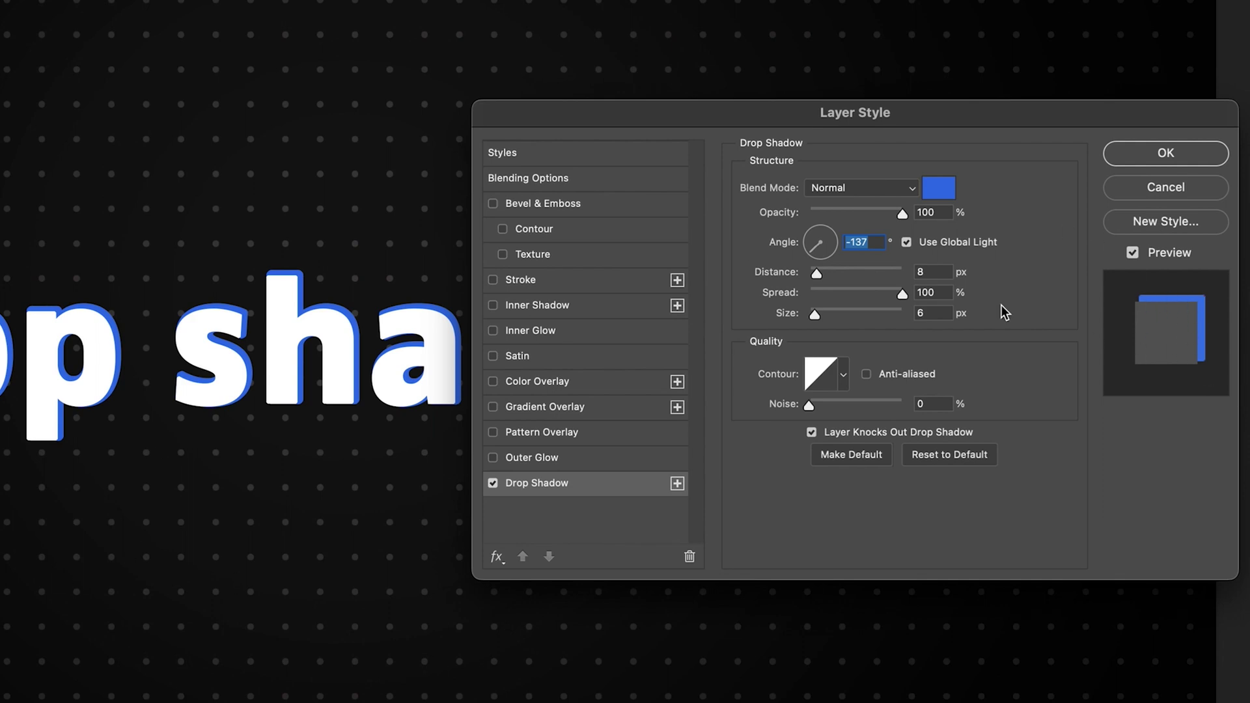
left_click_drag(818, 245, 818, 249)
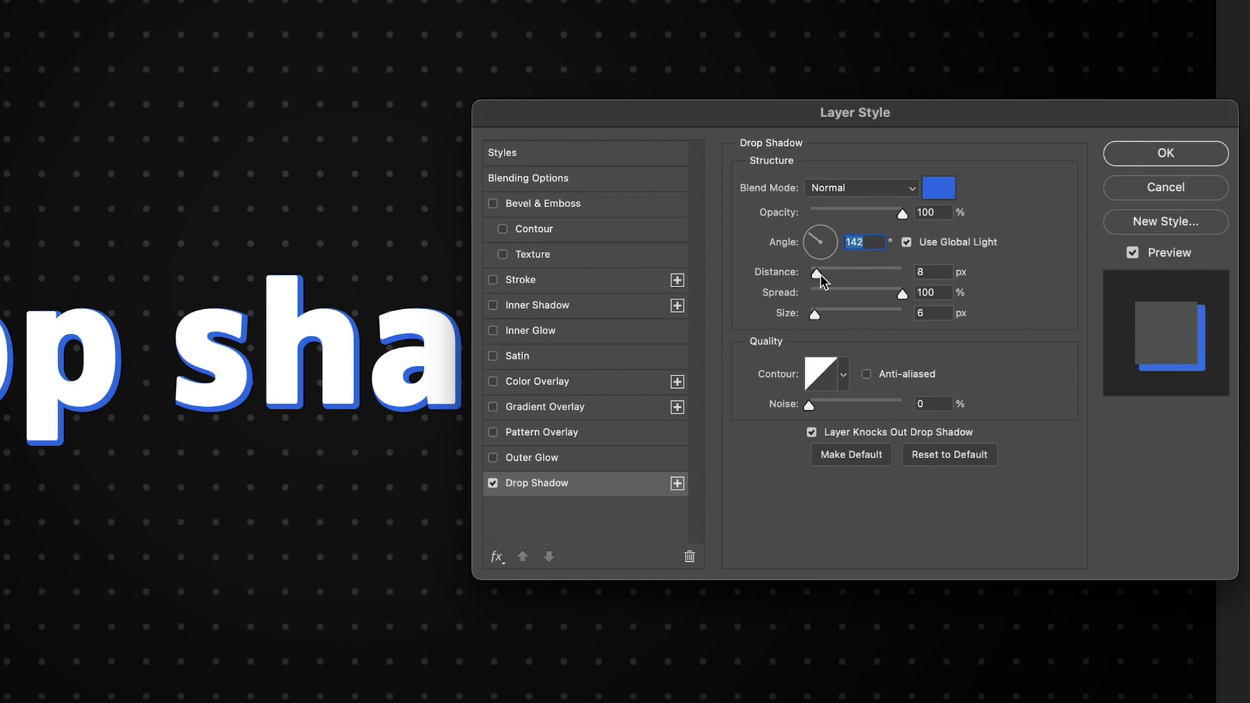
mouse_move(818, 274)
left_mouse_down()
mouse_move(898, 273)
mouse_move(817, 280)
left_mouse_up()
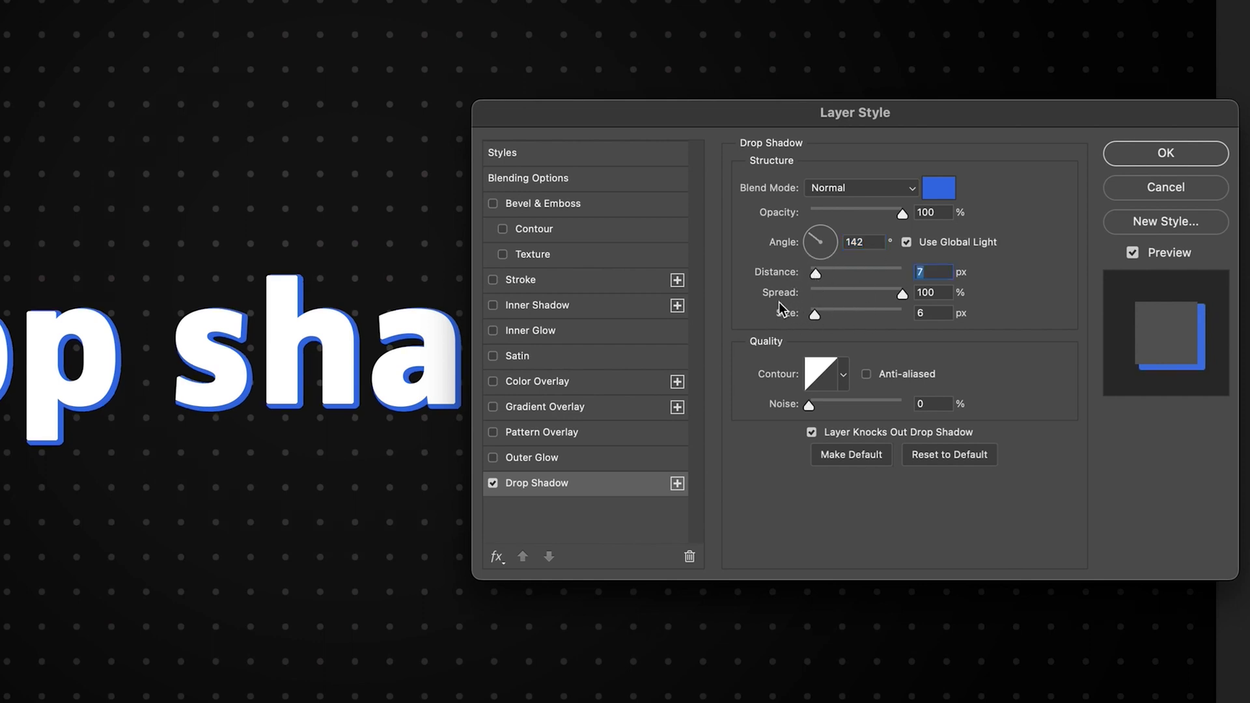
Step: Set the shadow to 27 px distance, 65% spread and 16 px size, leaving Noise at 0
left_click_drag(816, 282, 821, 283)
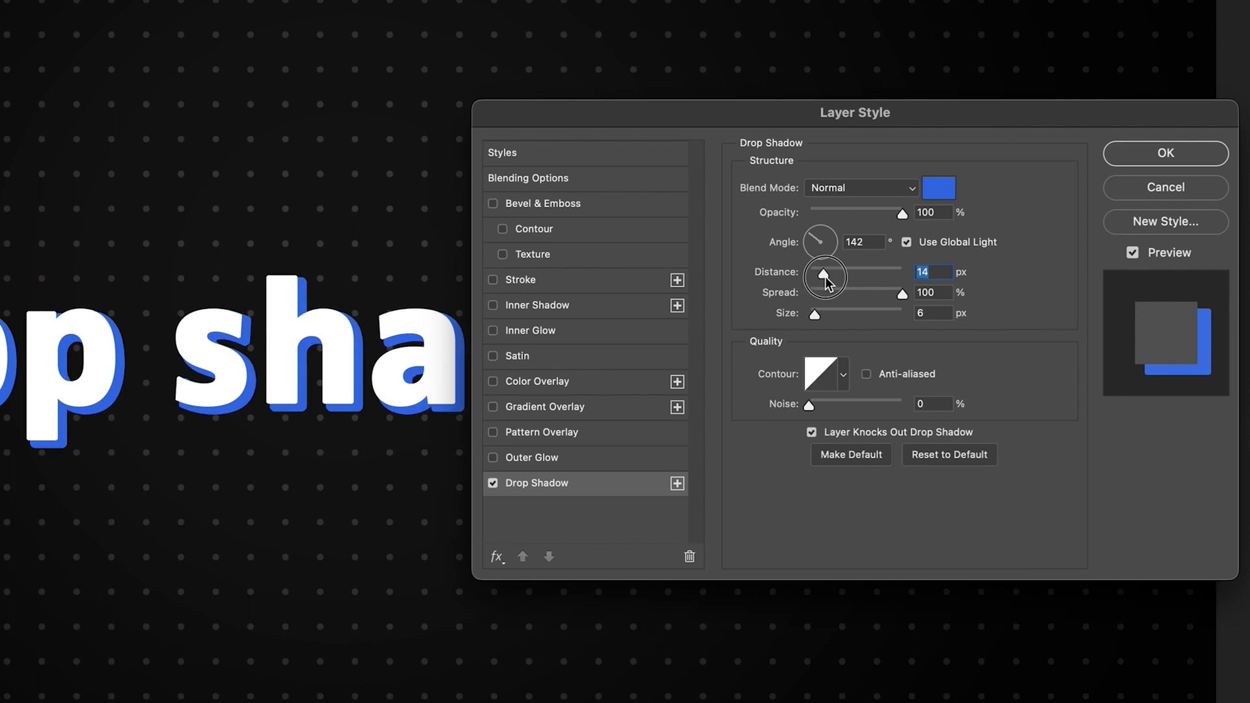
left_click_drag(824, 282, 838, 280)
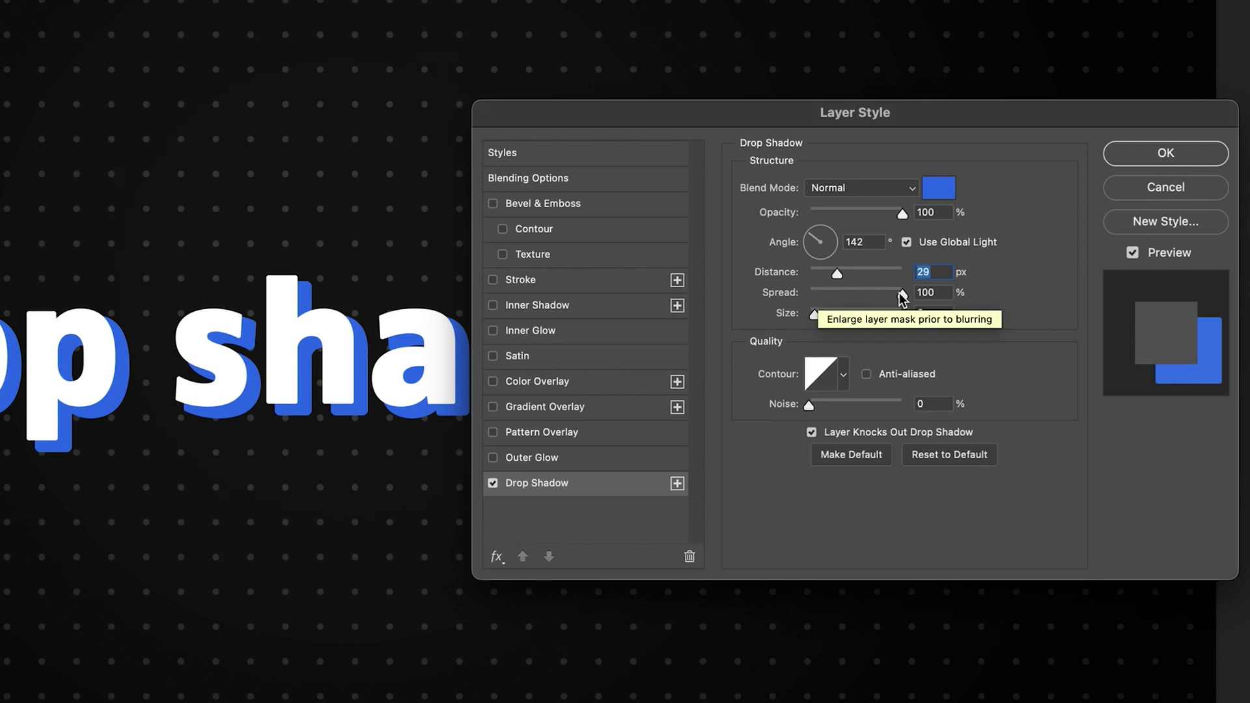
left_click_drag(901, 291, 793, 307)
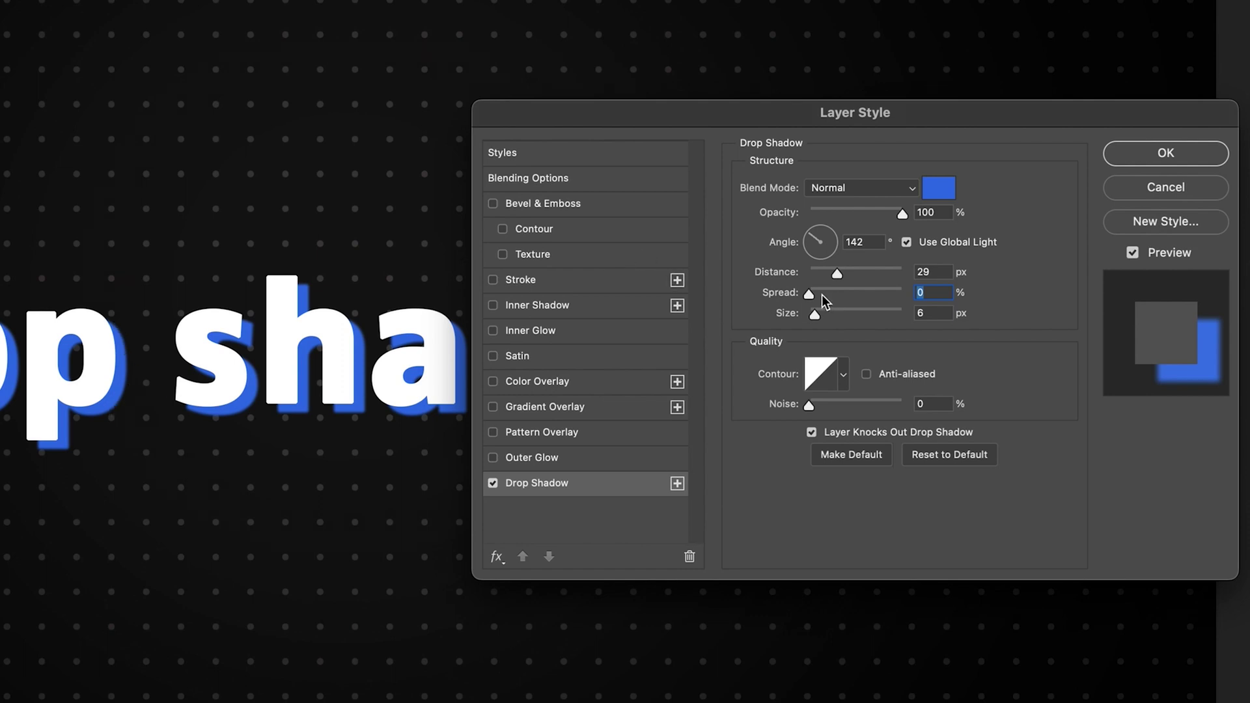
left_click_drag(809, 293, 921, 292)
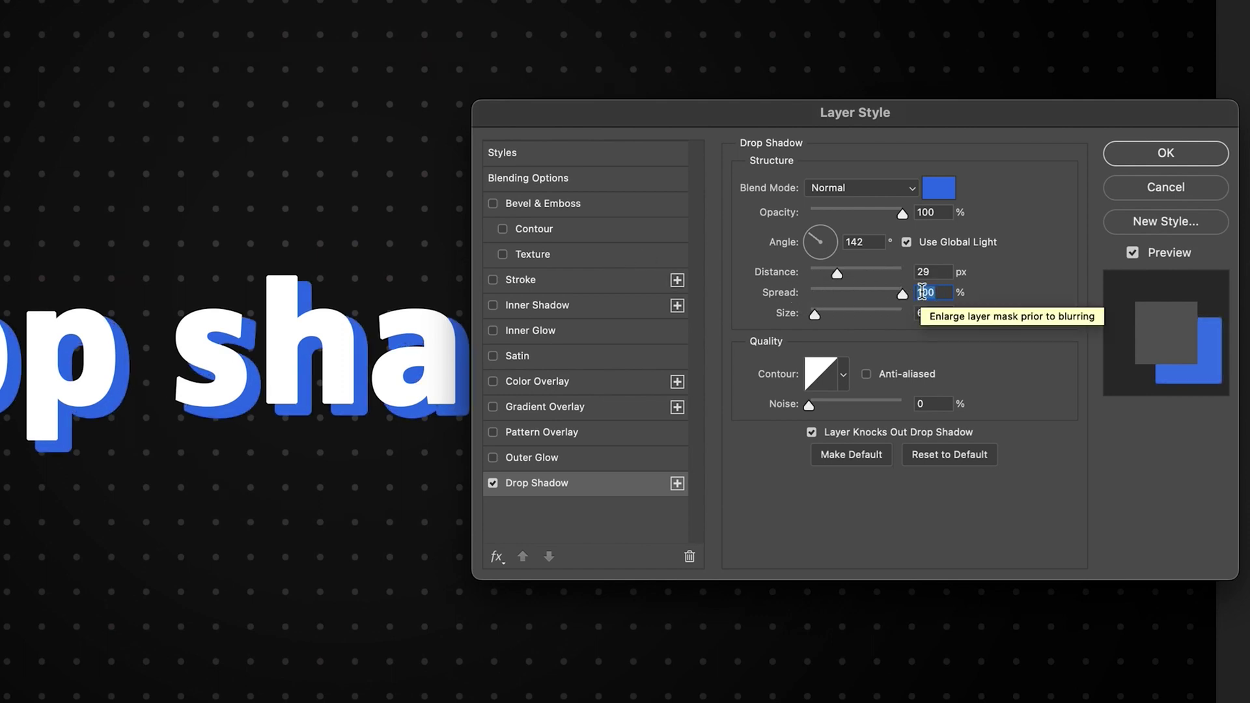
left_click_drag(814, 317, 833, 315)
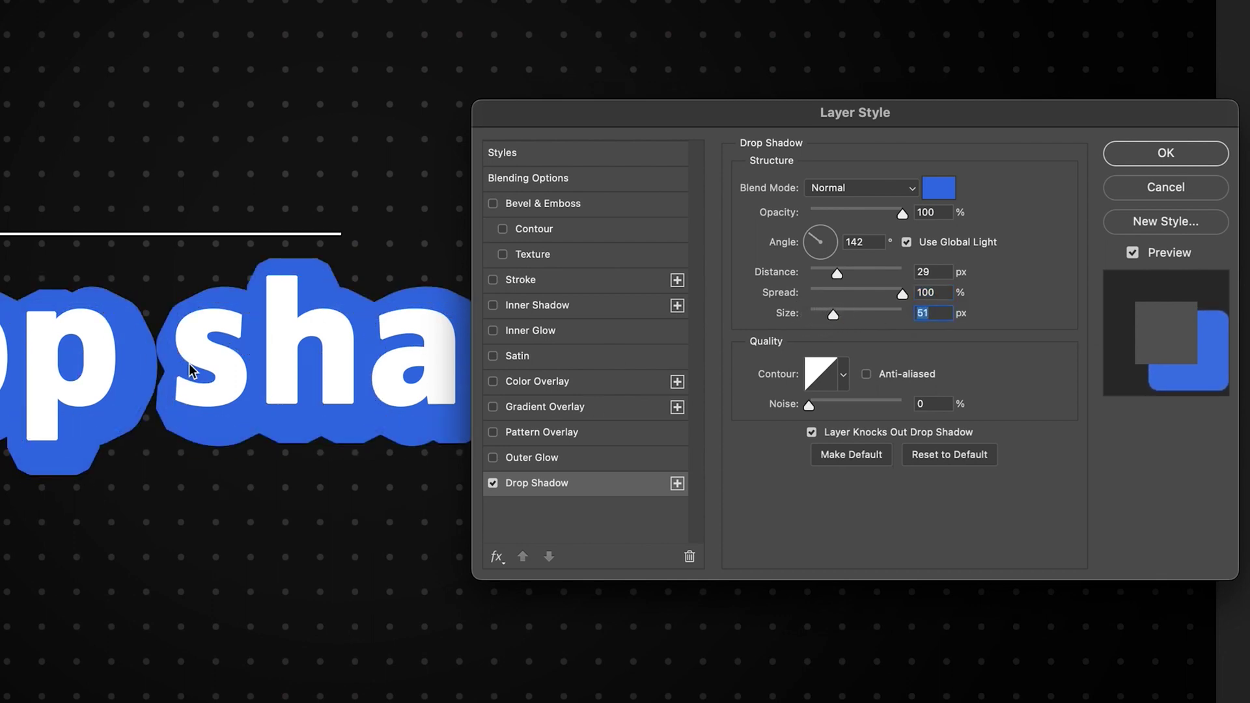
left_click_drag(902, 297, 781, 300)
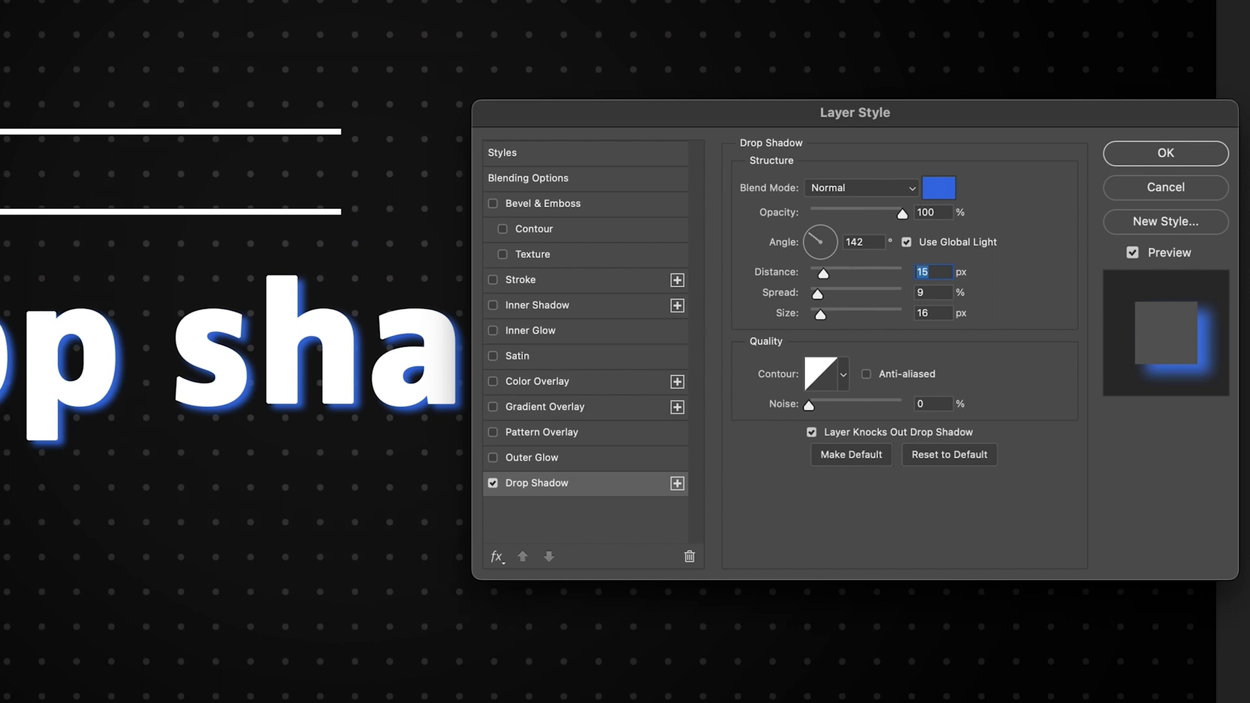
mouse_move(809, 407)
left_mouse_down()
mouse_move(973, 399)
mouse_move(809, 406)
left_mouse_up()
left_click_drag(823, 274, 869, 290)
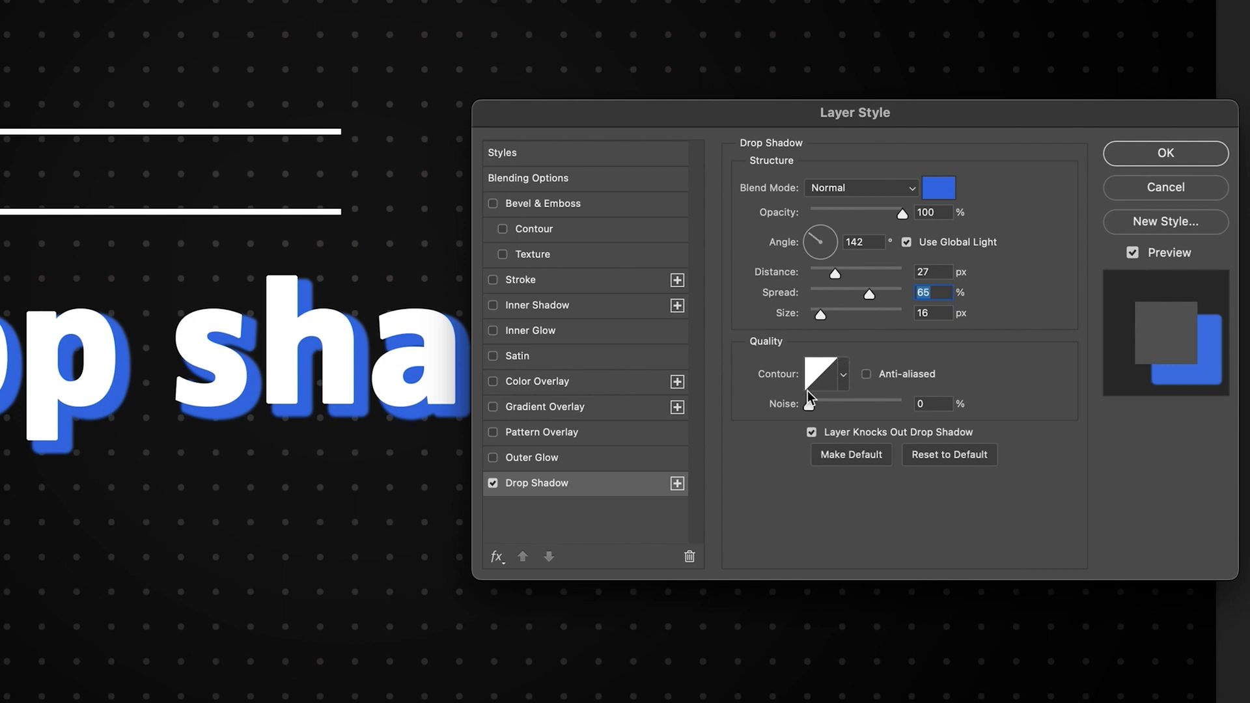
Step: Try several contour presets and settle on Rounded Steps for the shadow
left_click(844, 376)
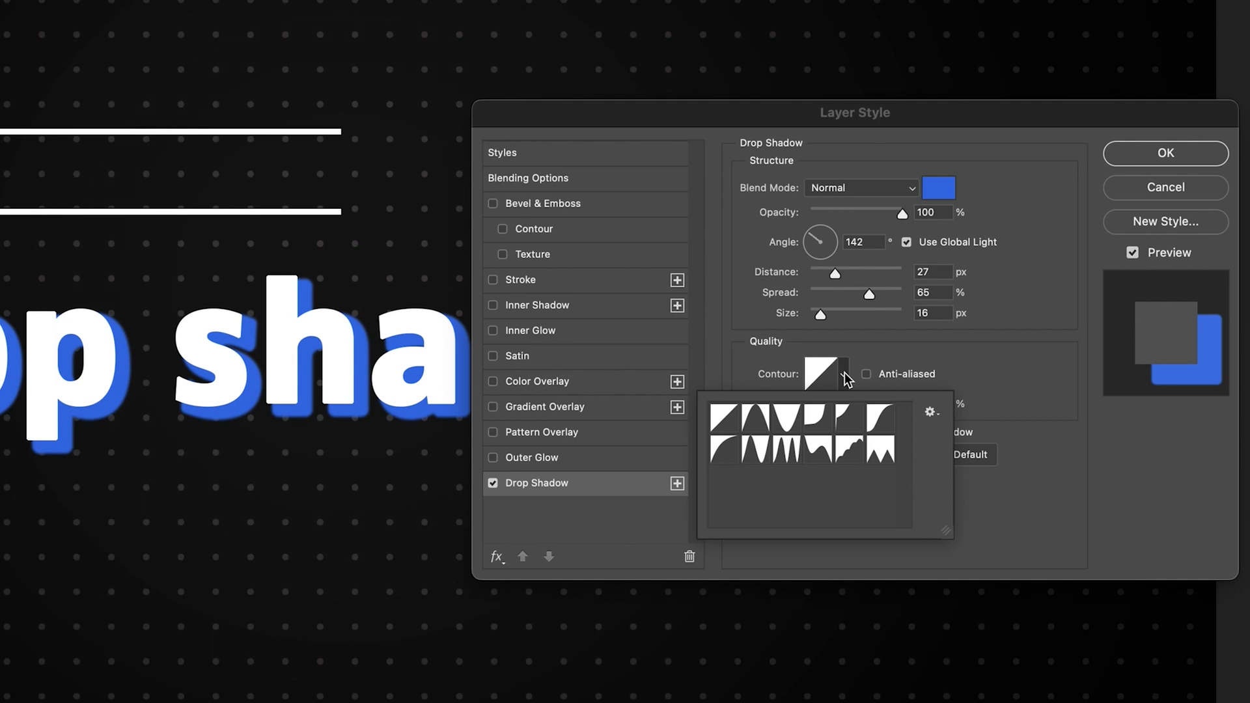
left_click(761, 422)
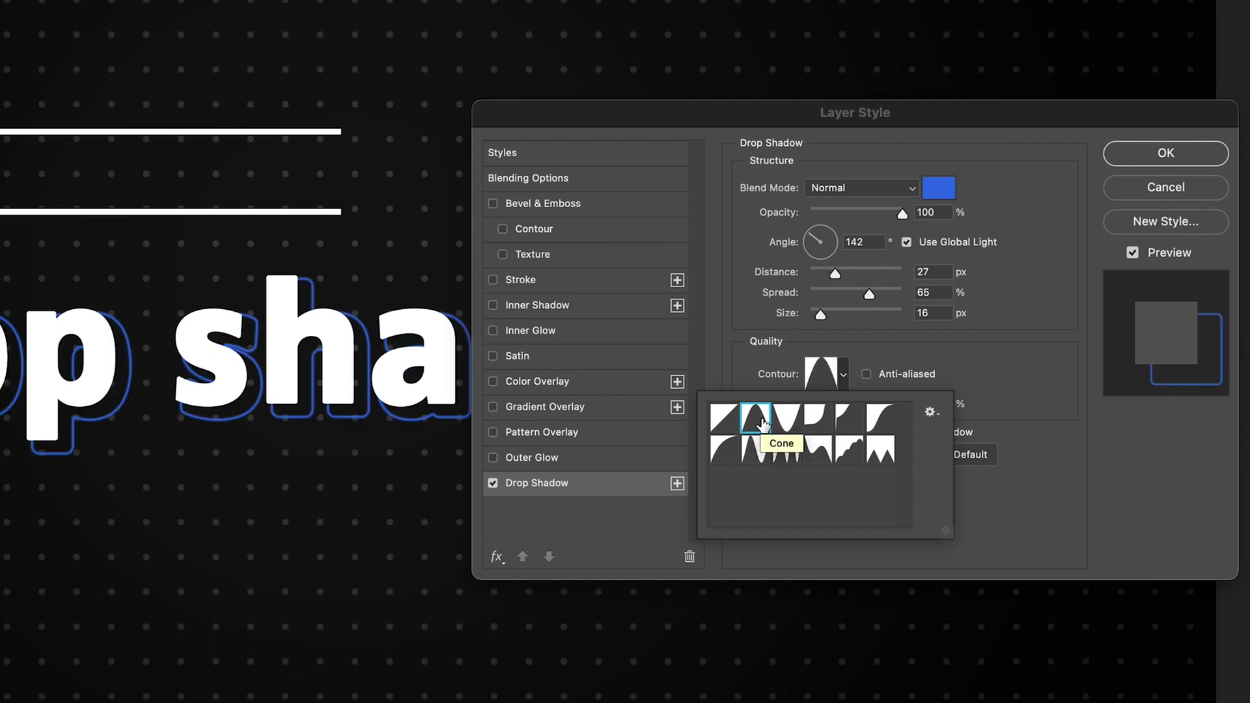
left_click(786, 450)
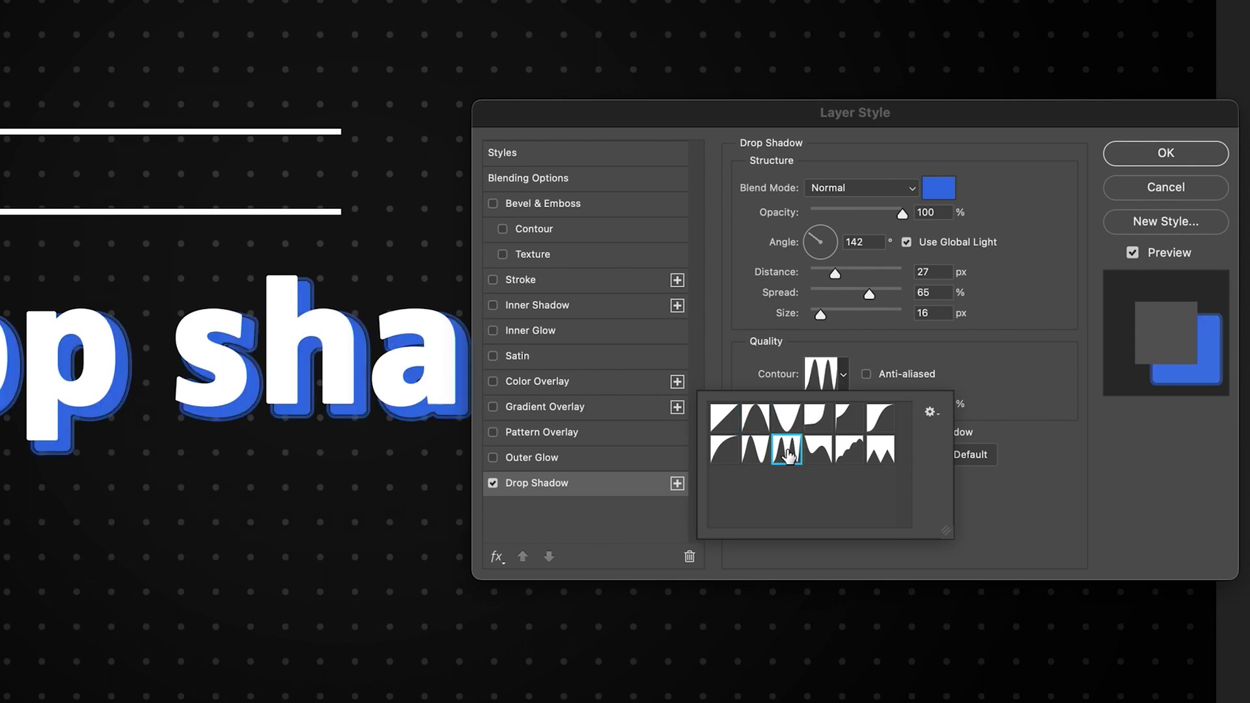
left_click(825, 454)
left_click(862, 453)
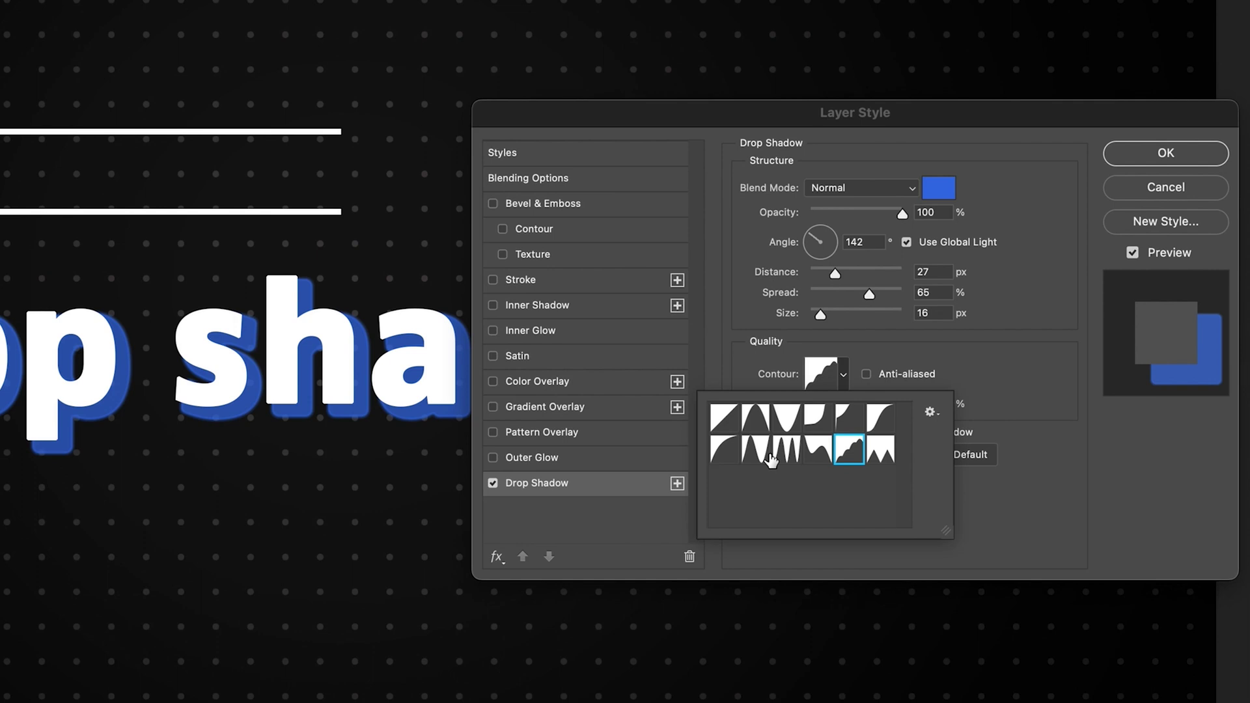
left_click(833, 382)
Step: Raise the lower step of the Rounded Steps curve in the Contour Editor and confirm it
left_click(825, 374)
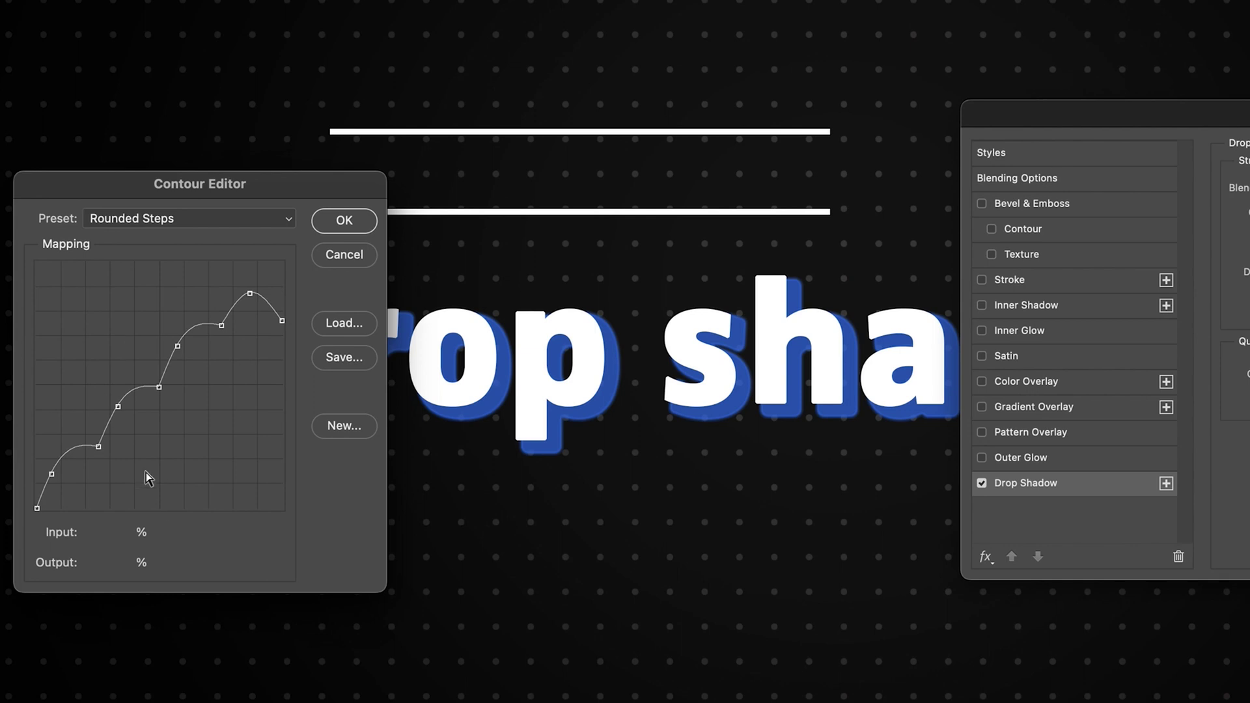
left_click_drag(99, 447, 106, 378)
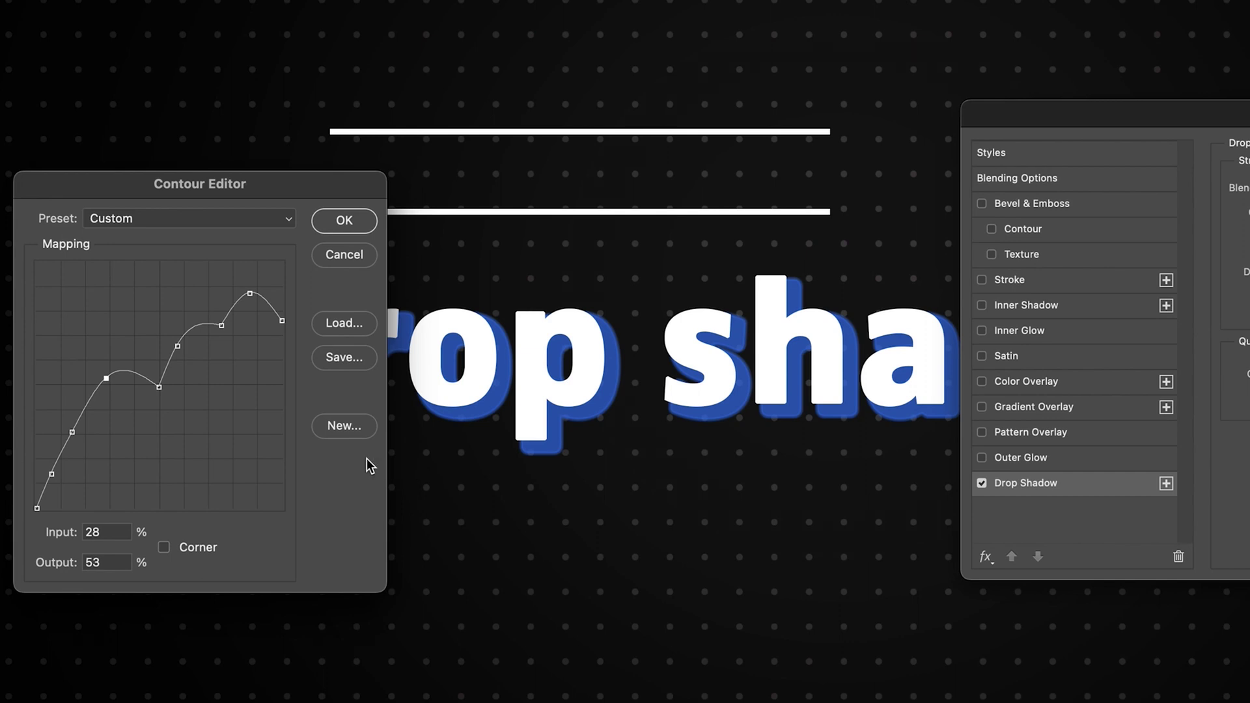
left_click(344, 220)
left_click(1002, 268)
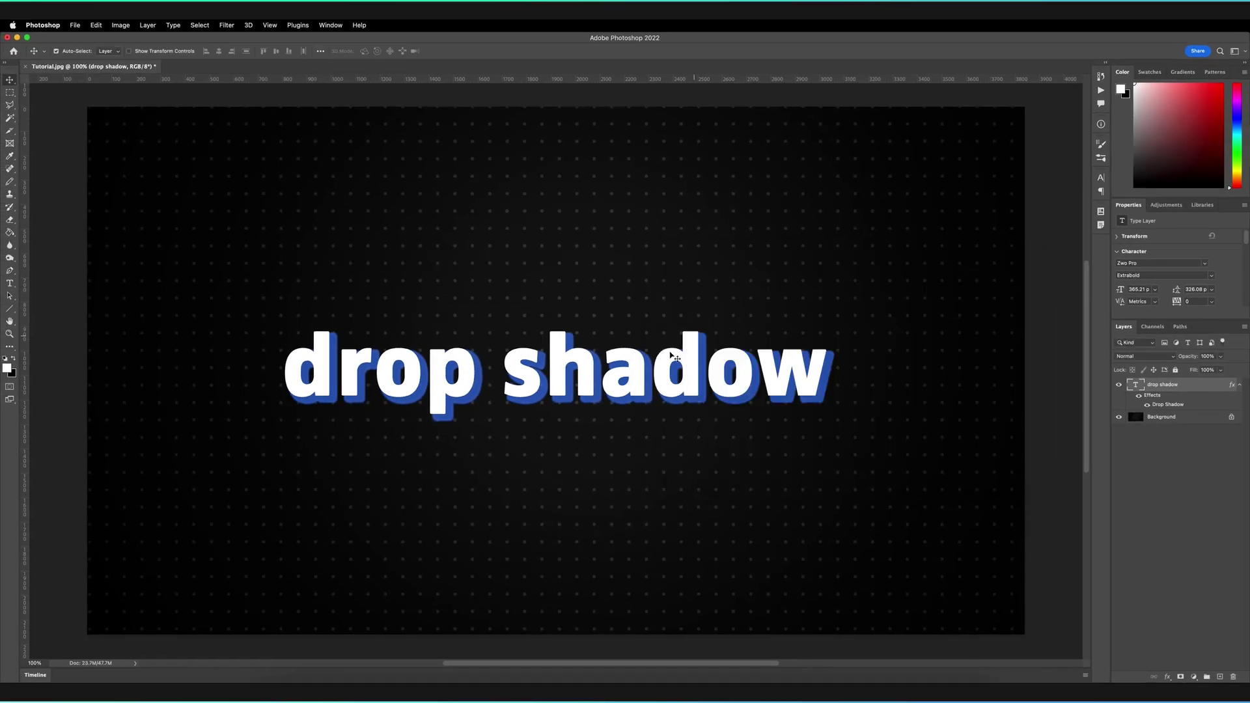